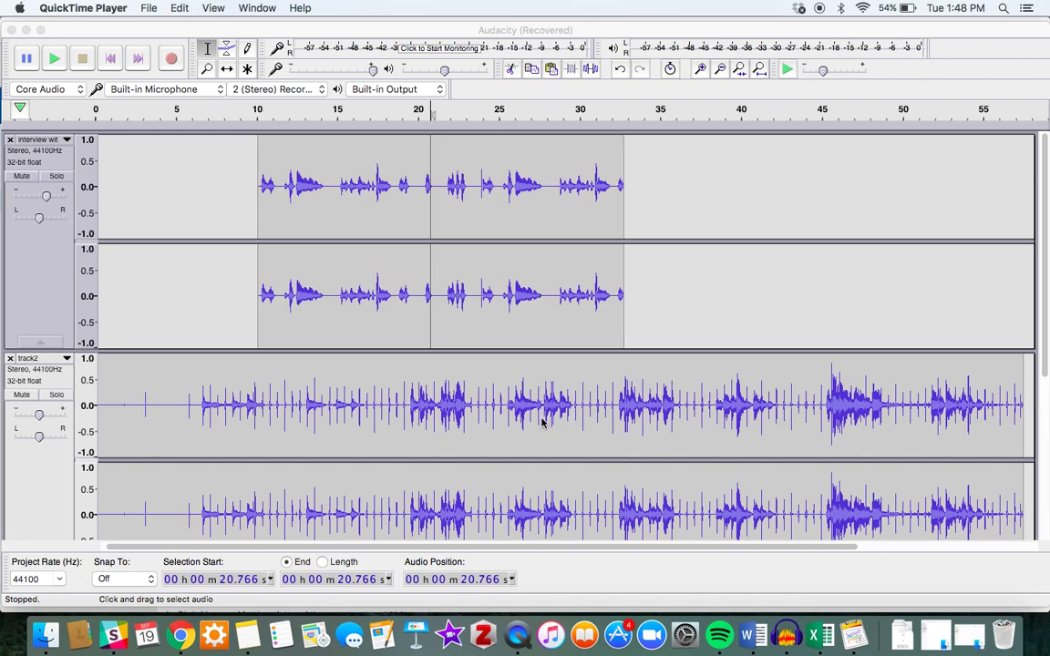
Split track2 into two clips at 43.970 s using Edit > Clip Boundaries > Split
click(698, 398)
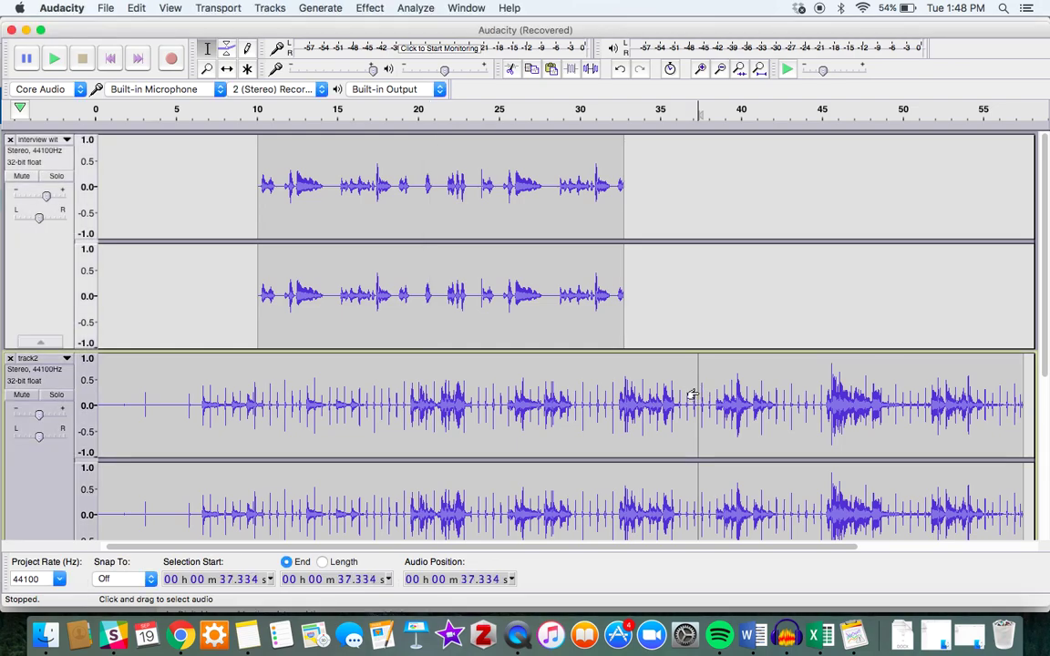
scroll(698, 393, down, 2)
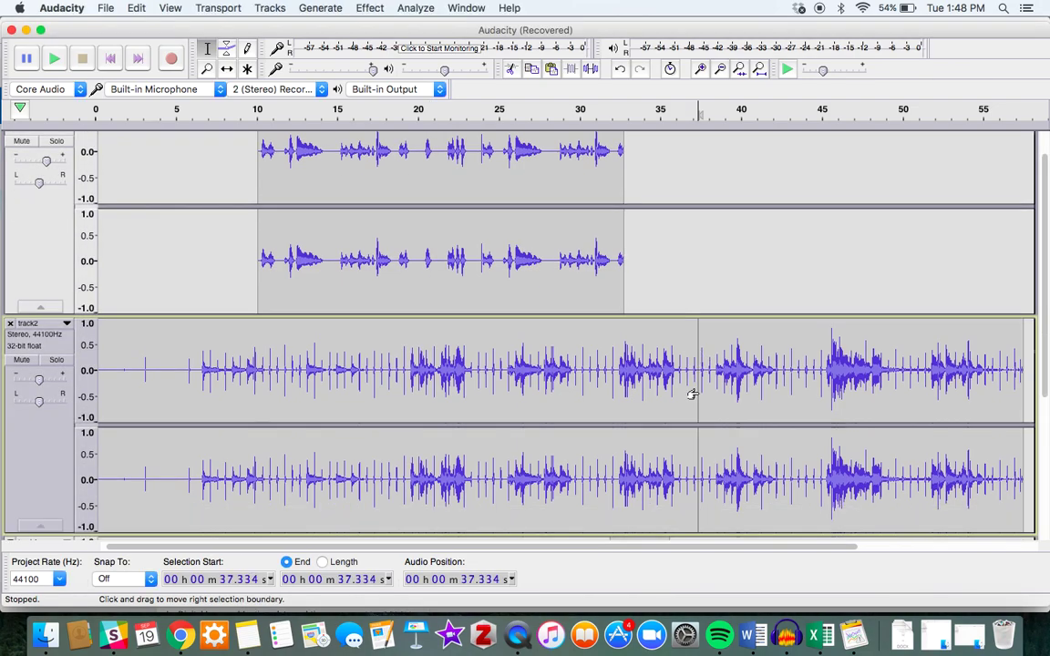
click(804, 359)
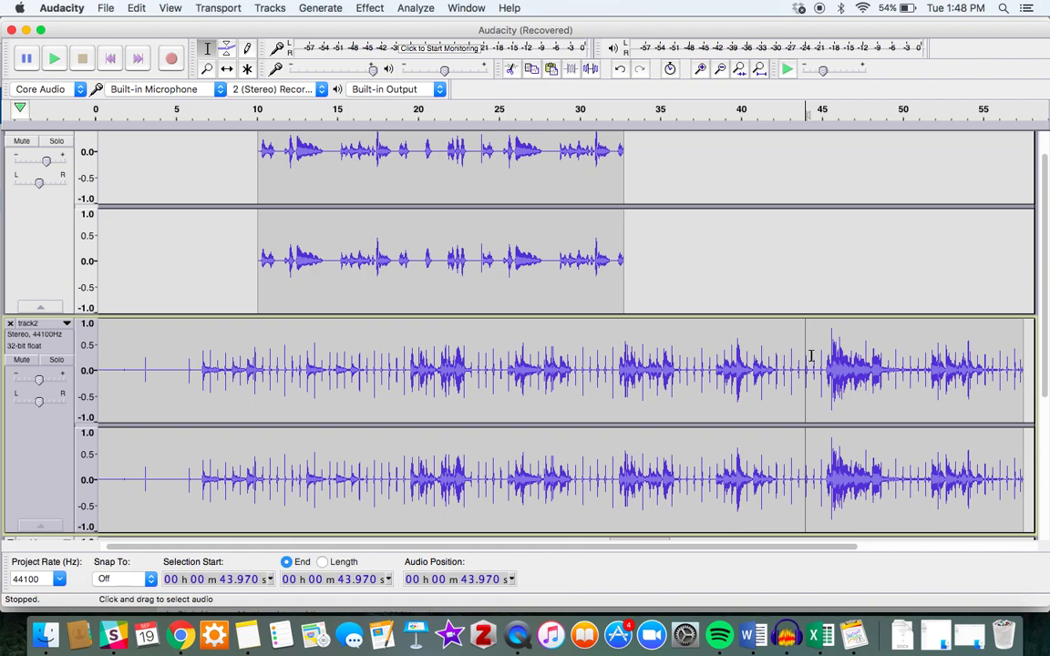
click(138, 9)
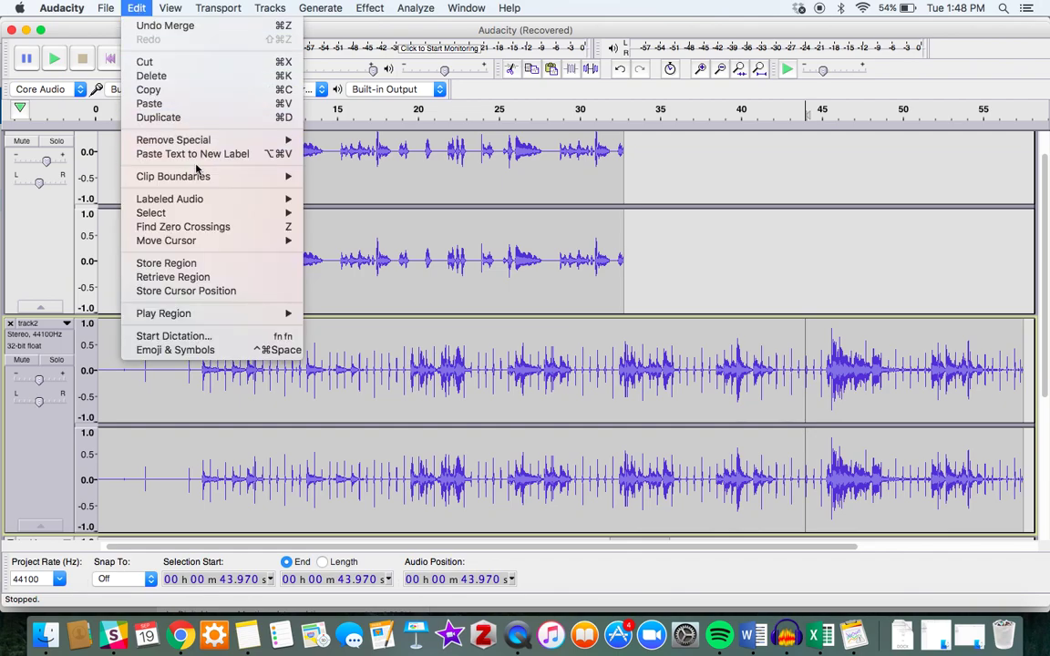
mouse_move(192, 183)
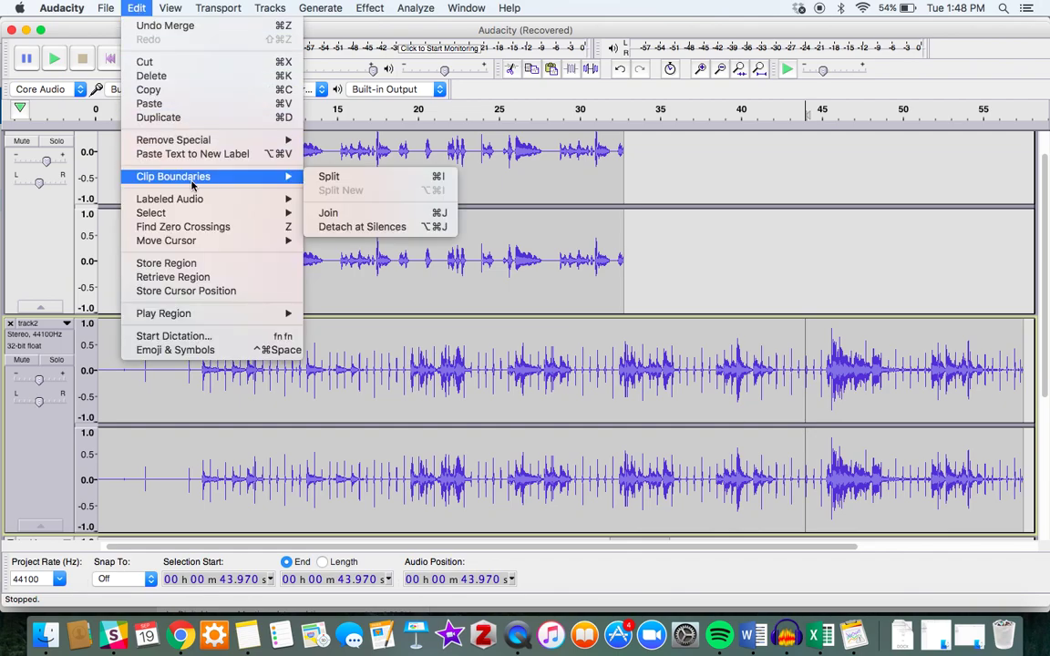
click(330, 178)
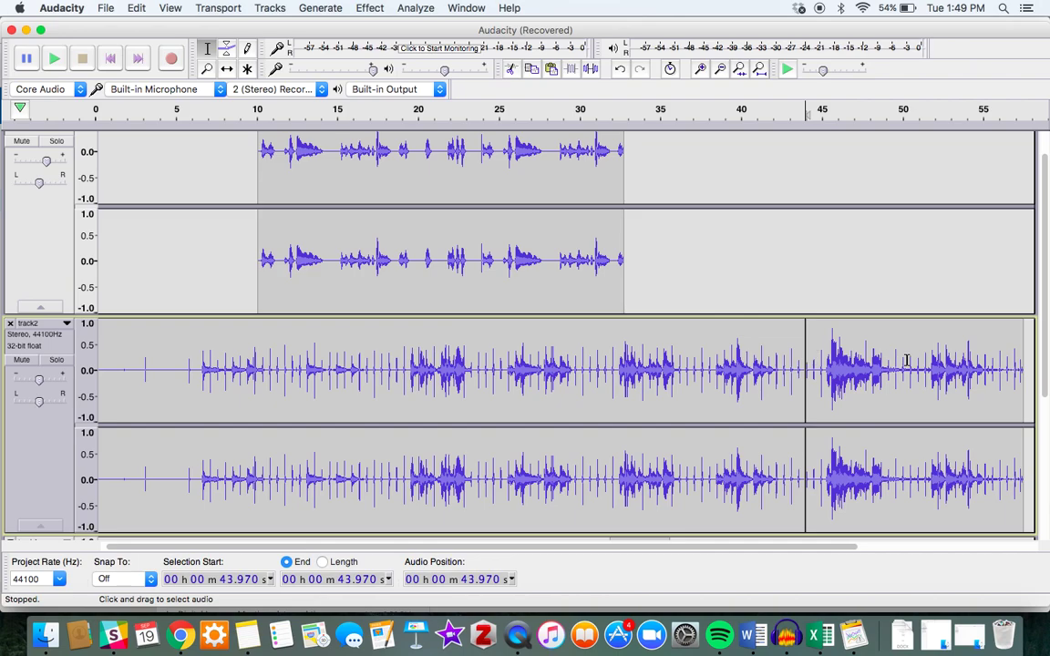
click(227, 68)
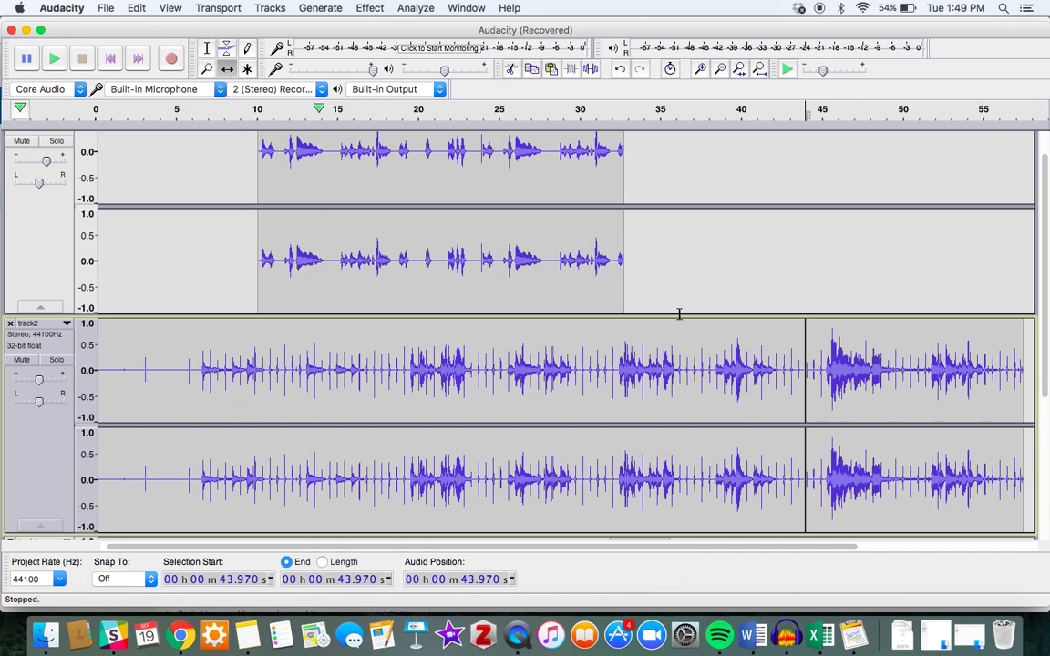
drag(900, 339, 769, 318)
click(207, 48)
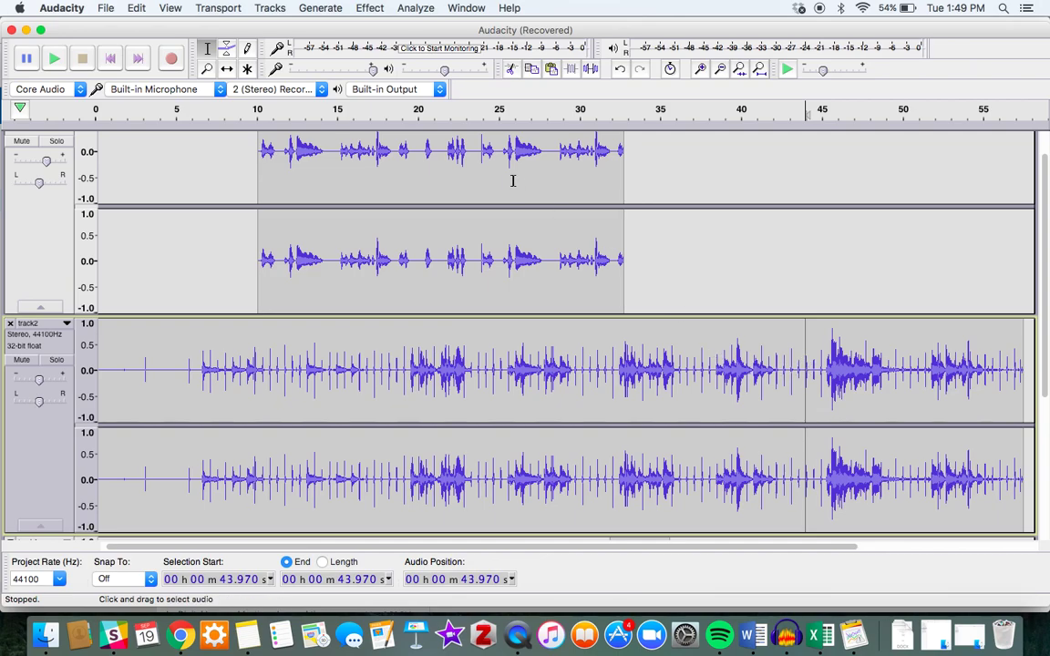
click(137, 9)
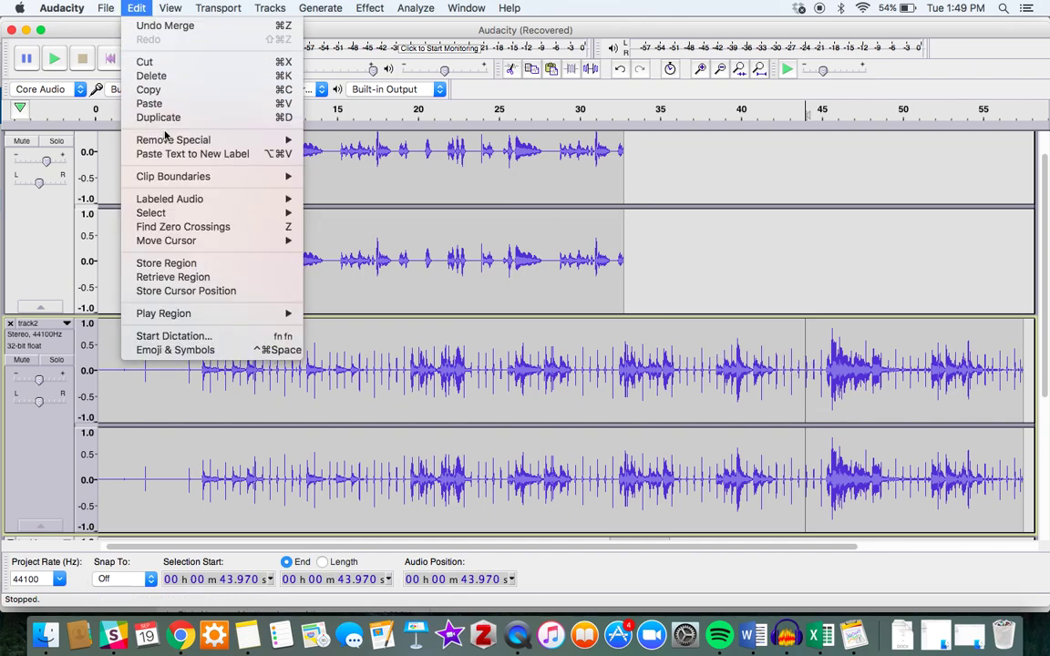
mouse_move(169, 176)
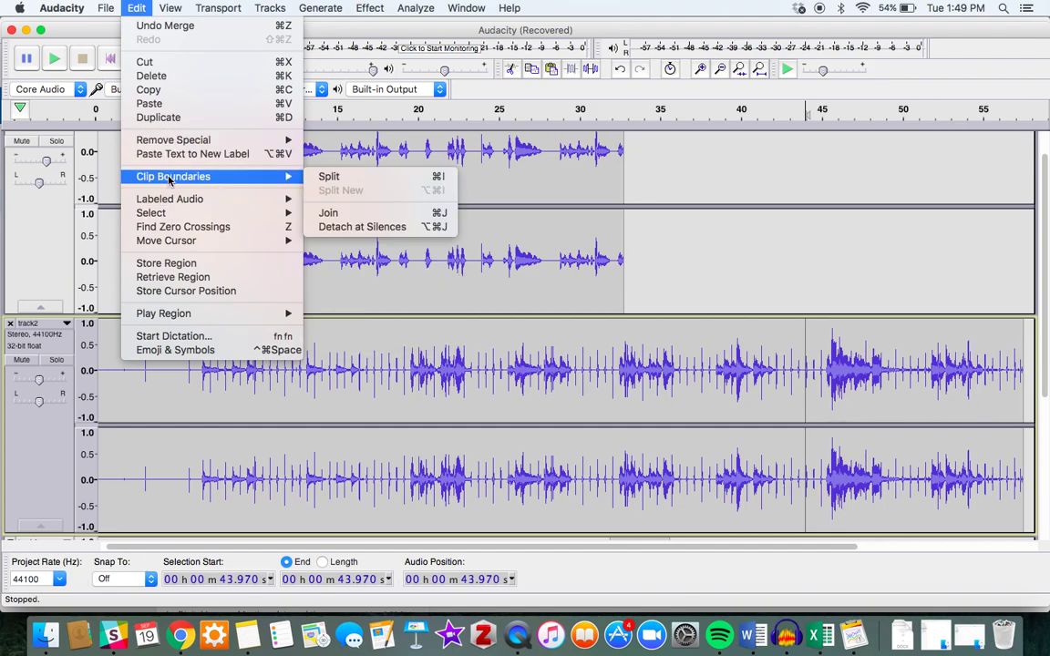
click(373, 171)
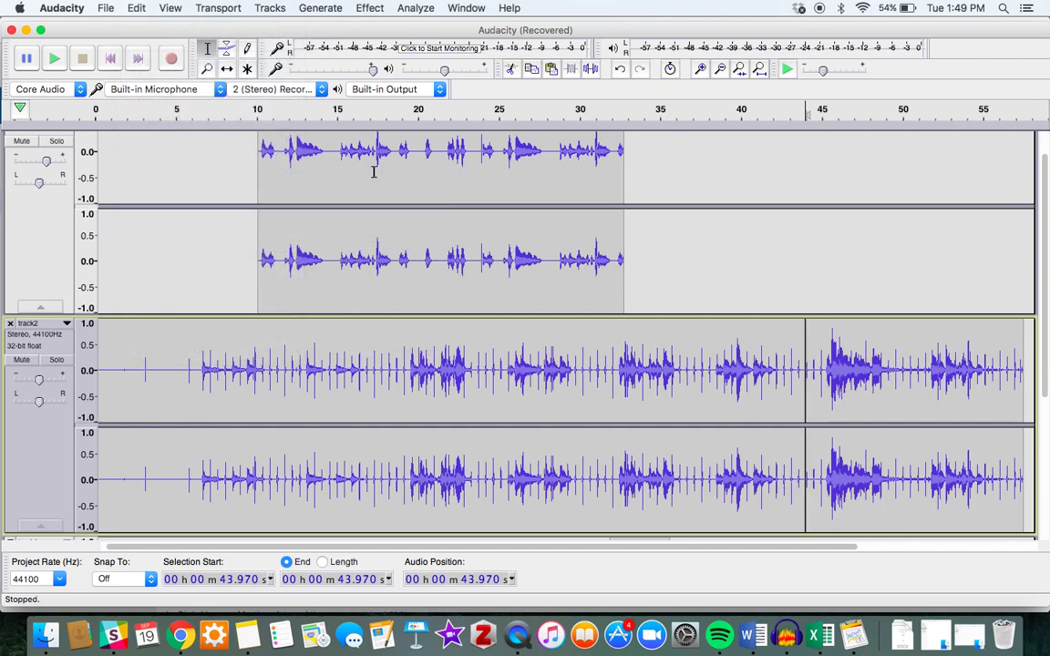
With the Time Shift tool, move track2's second clip later and drag the interview clip right
click(229, 70)
scroll(583, 300, right, 5)
scroll(583, 300, up, 1)
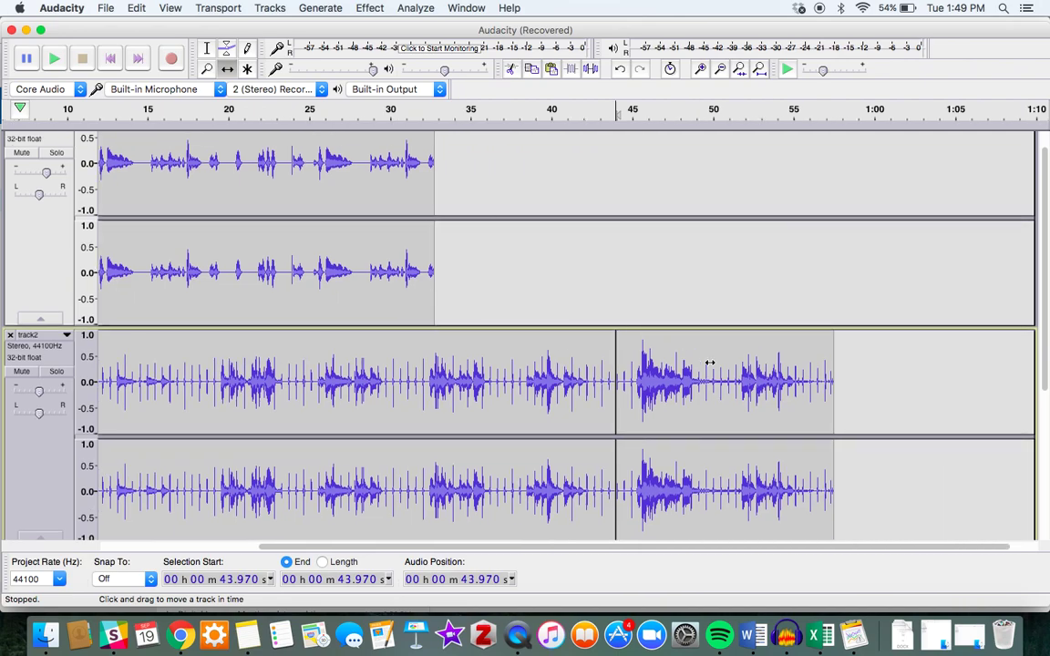
drag(703, 360, 860, 356)
scroll(756, 332, down, 1)
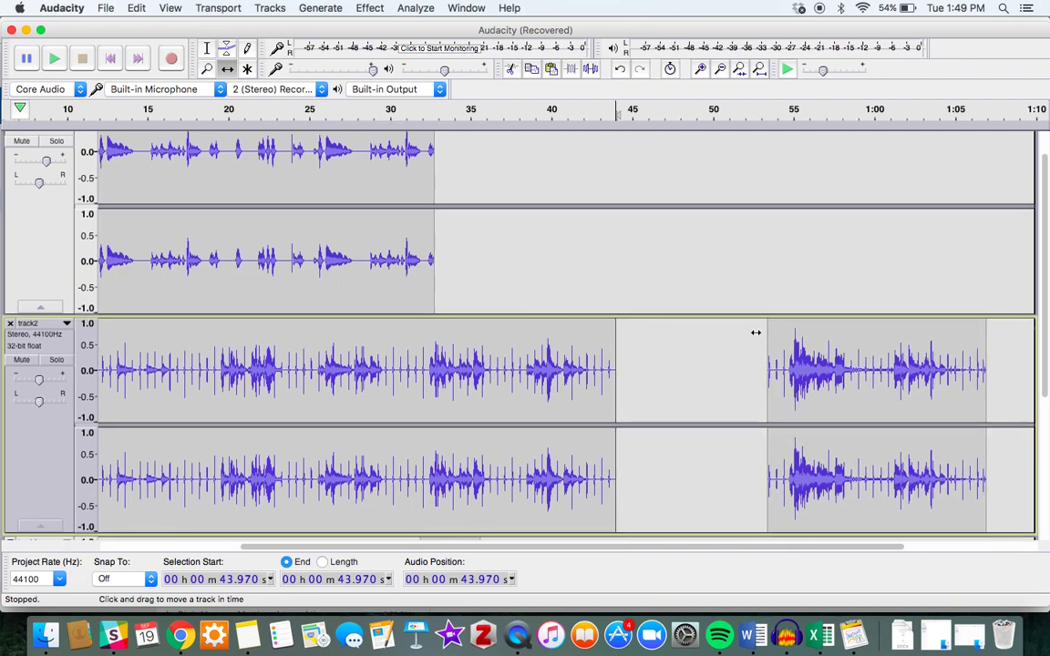
scroll(756, 333, right, 6)
drag(192, 155, 529, 191)
scroll(528, 190, up, 1)
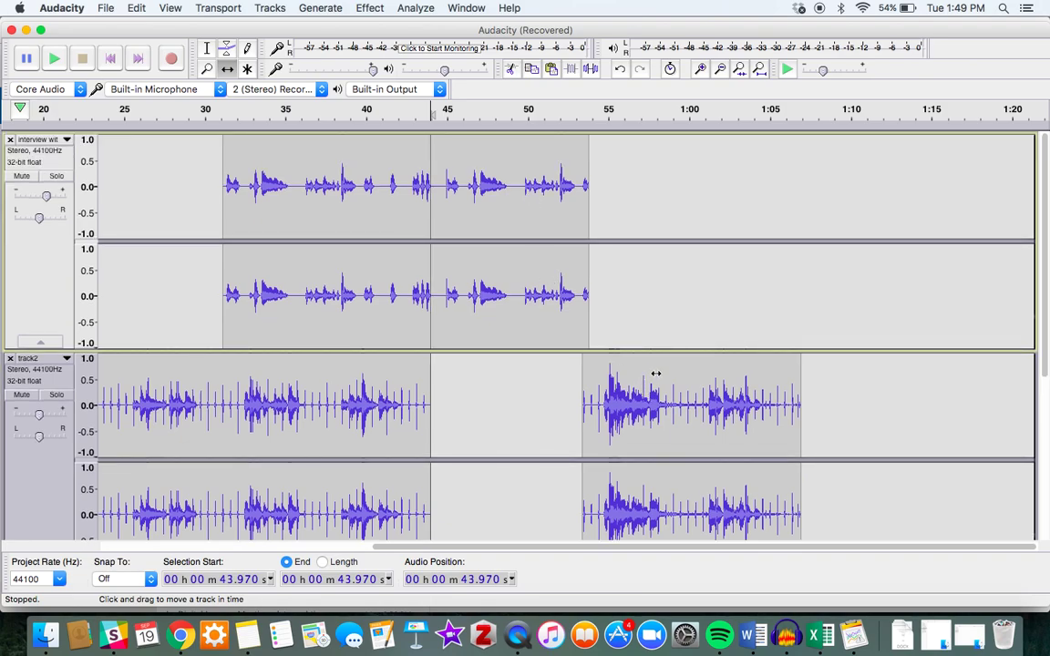
Push track2's second clip to about 1:06 and fit the interview clip into the 44–66 s gap
drag(656, 370, 824, 373)
scroll(825, 374, down, 1)
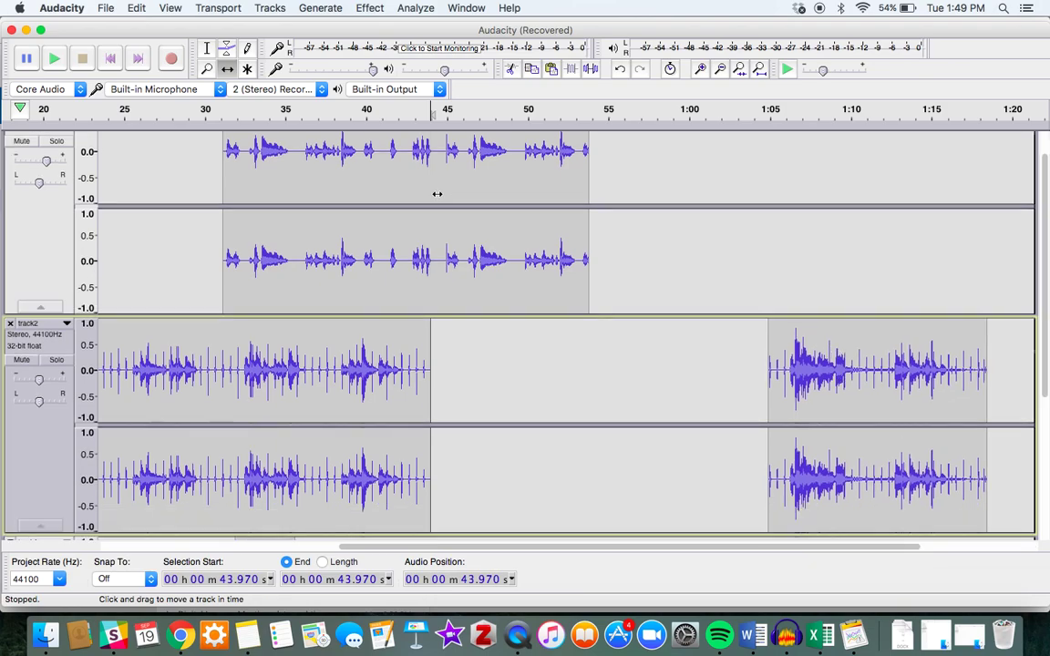
drag(492, 183, 633, 196)
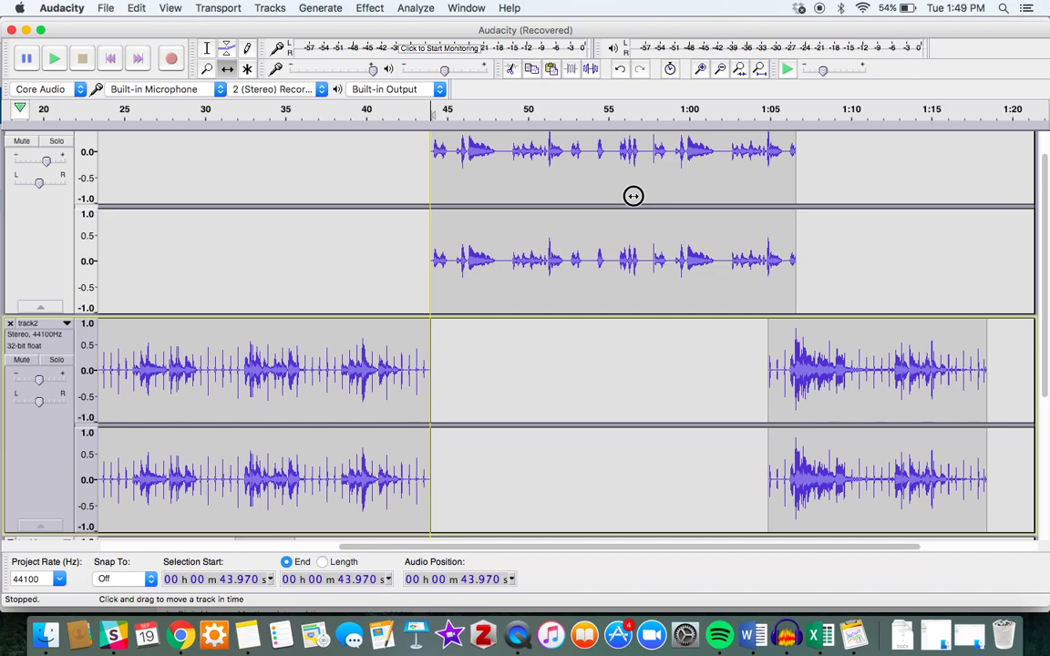
scroll(633, 196, up, 1)
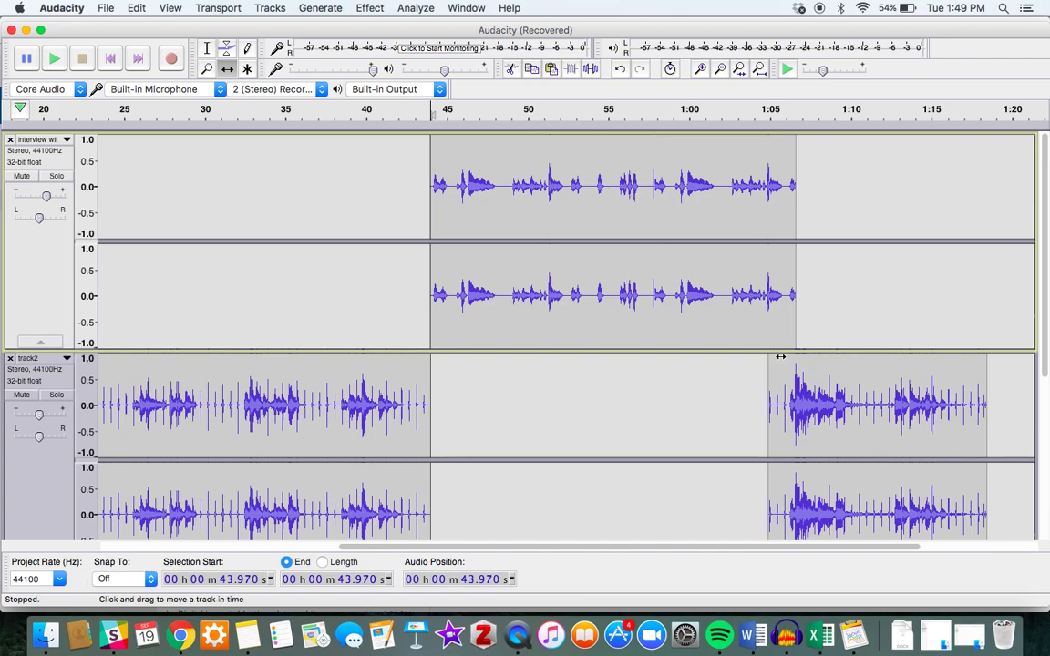
drag(865, 369, 881, 368)
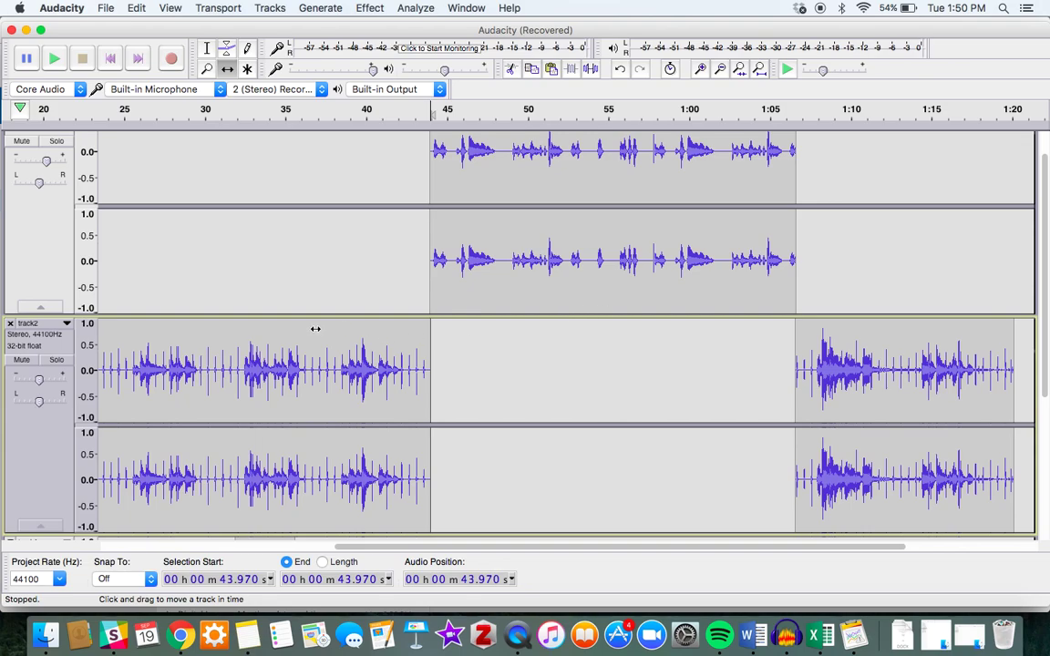
Overlap track2's clips with the interview clip's ends, then fade out track2's first clip from 38.191–45.234 s
drag(314, 328, 336, 327)
drag(949, 335, 922, 339)
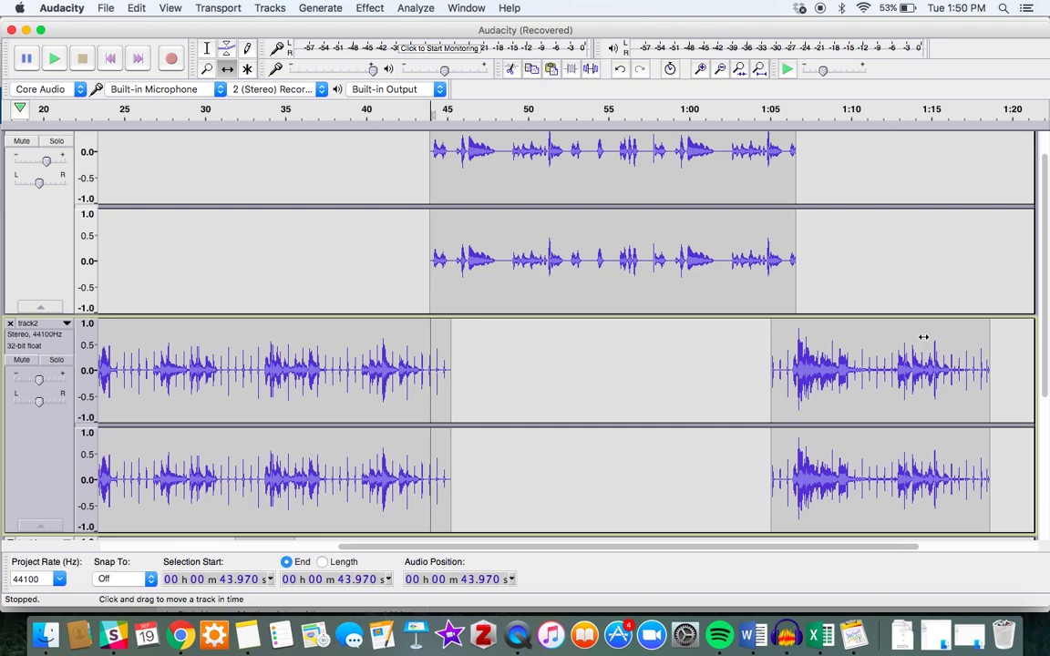
click(205, 47)
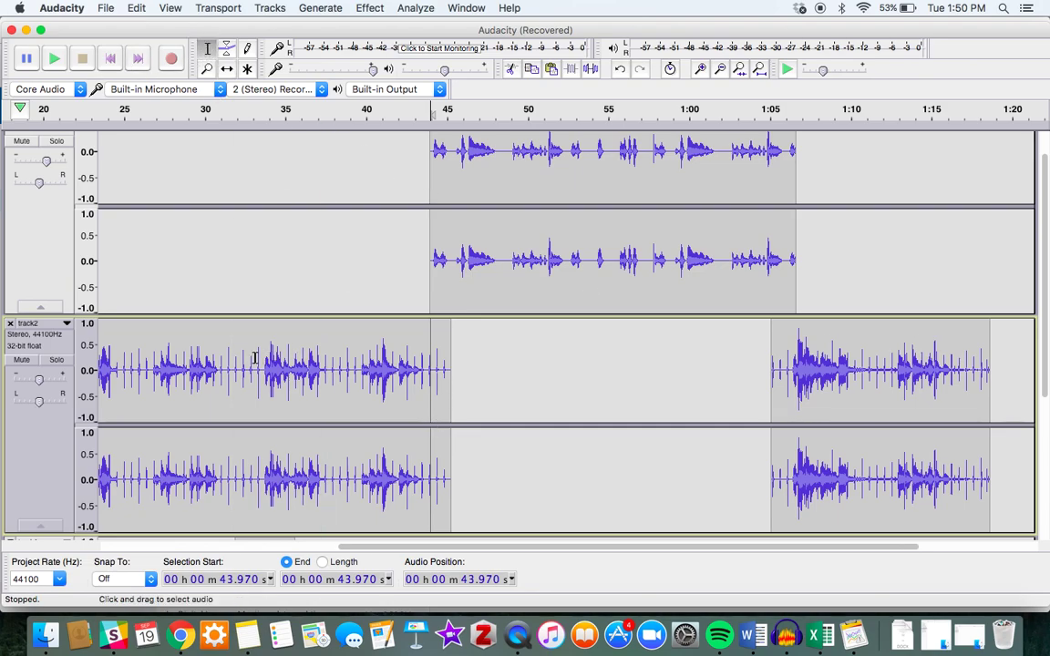
drag(336, 355, 452, 358)
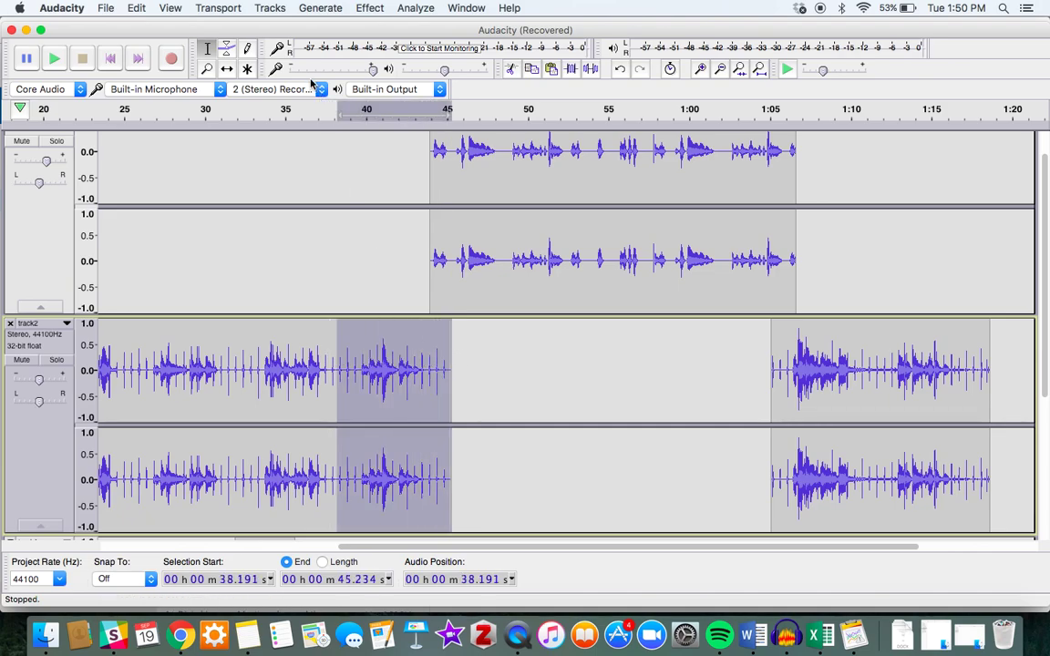
click(369, 10)
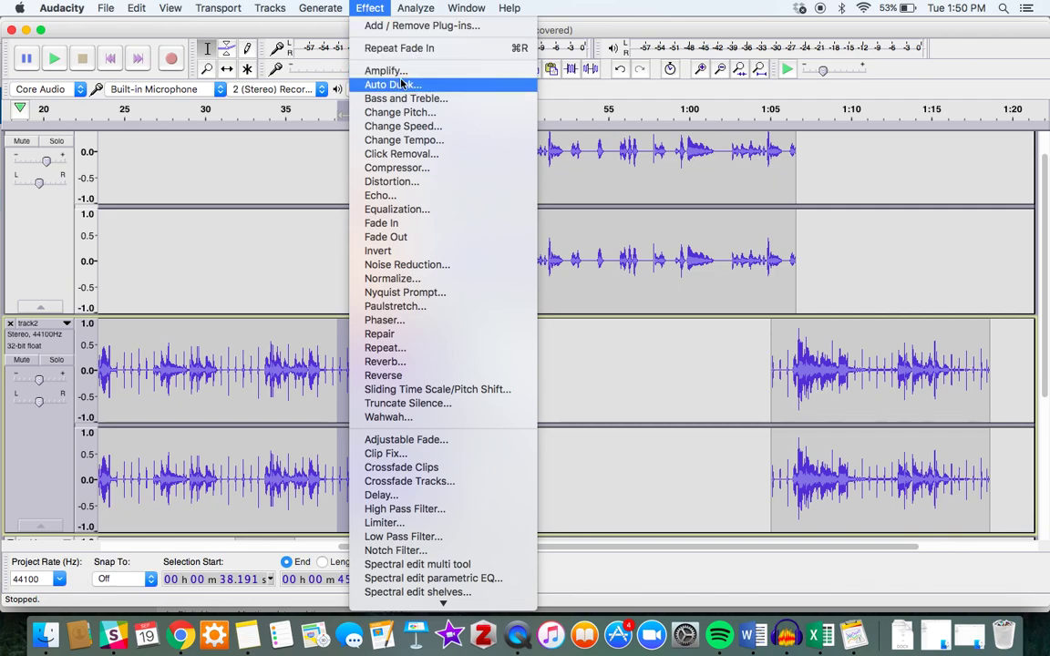
click(417, 237)
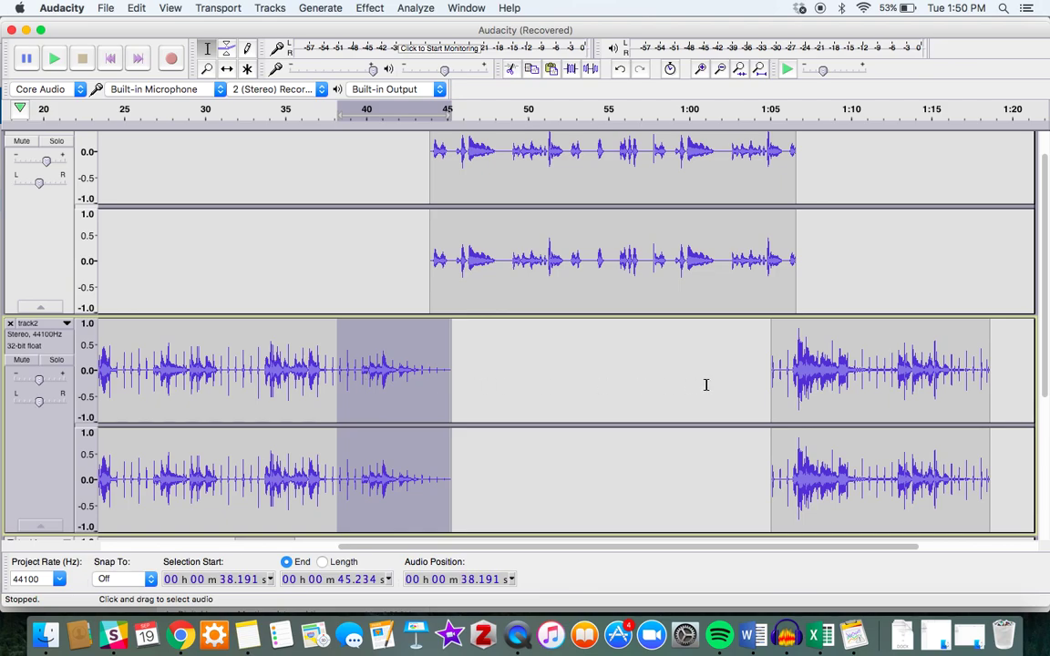
Apply a Fade In to the interview clip's start from 43.970 s to 46.182 s
click(433, 220)
drag(433, 219, 465, 223)
scroll(460, 225, up, 2)
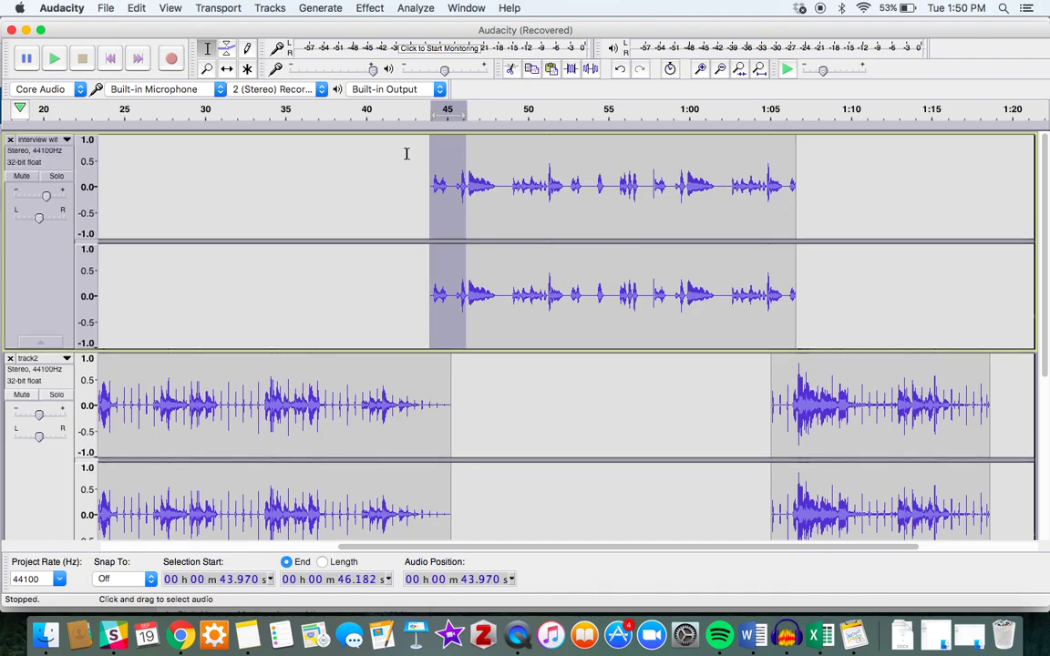
click(369, 8)
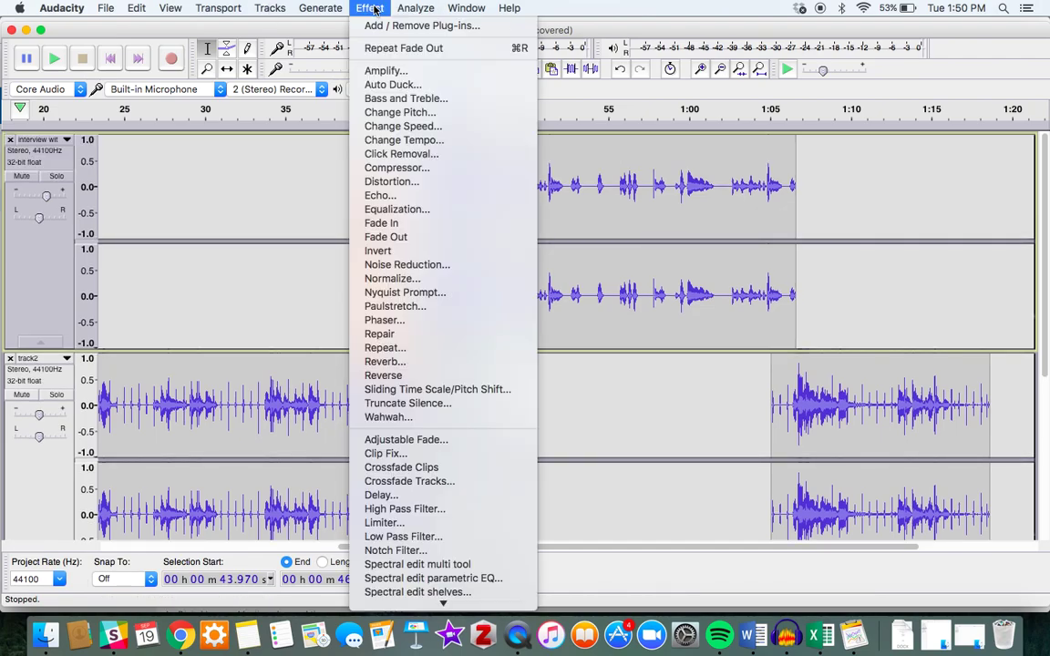
click(392, 223)
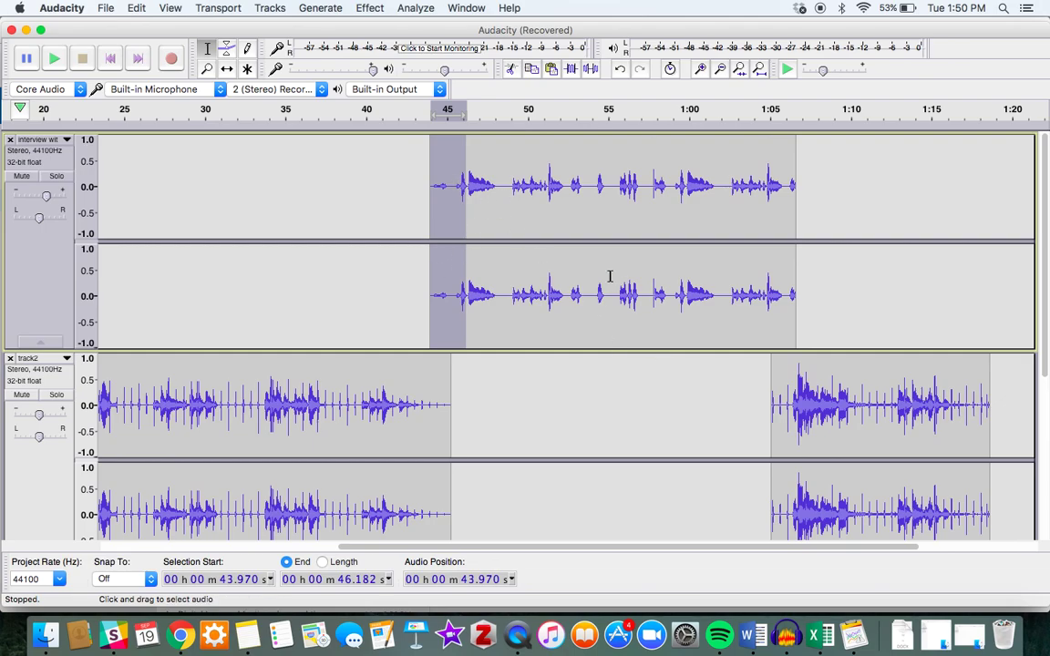
click(585, 196)
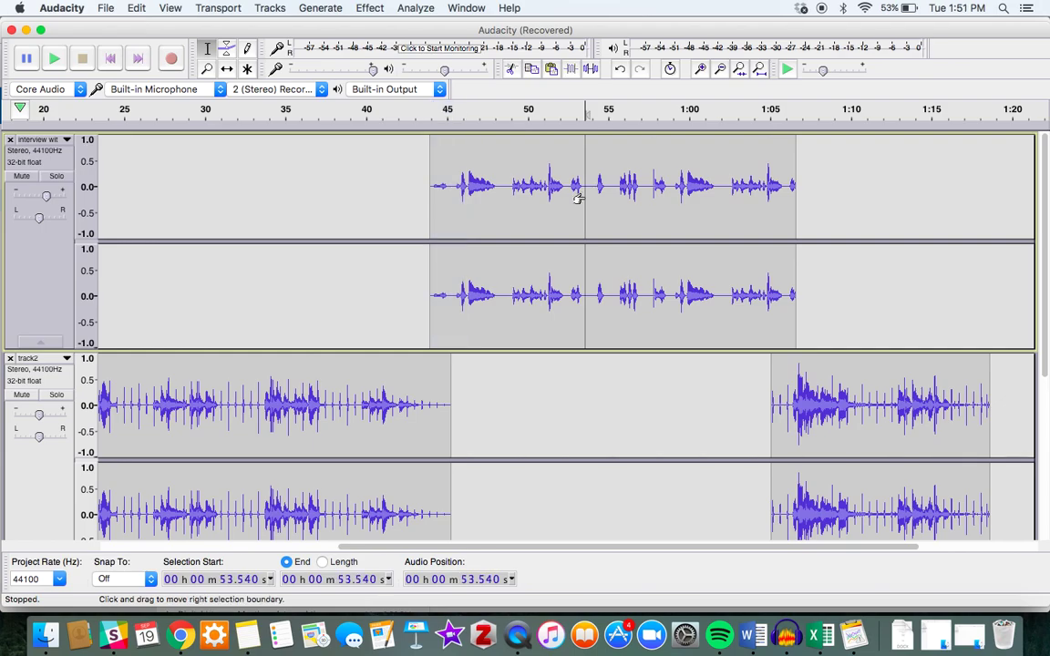
click(229, 70)
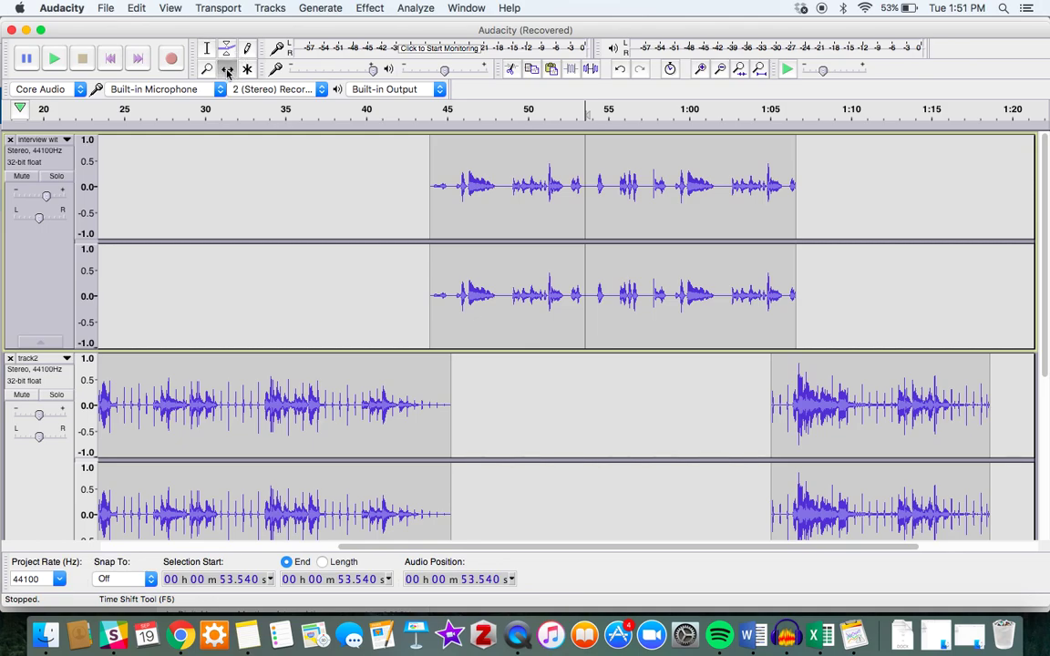